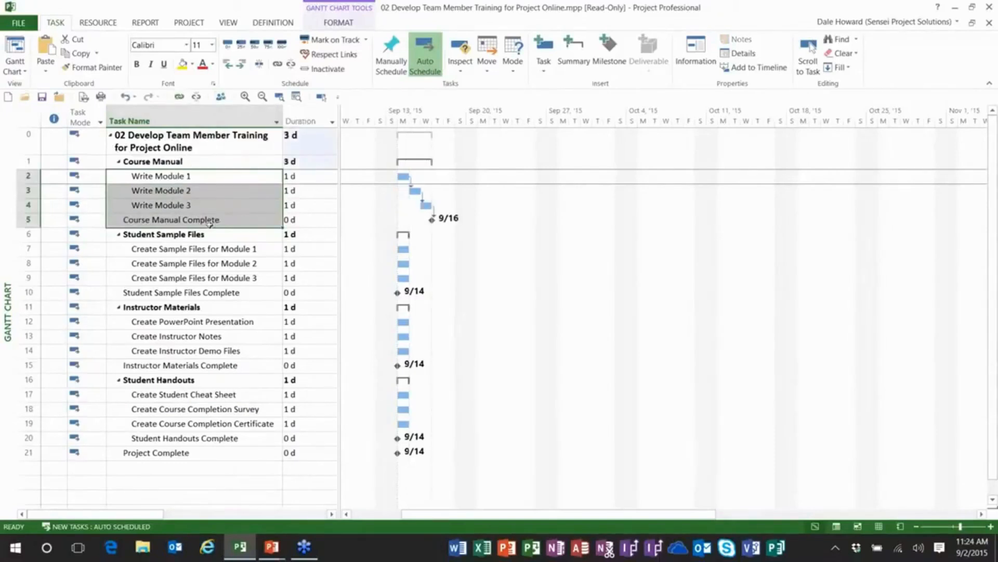
Link the Student Sample Files tasks in sequence, from Create Sample Files for Module 1 through Student Sample Files Complete.
left_click(222, 247)
left_click_drag(222, 248, 218, 292)
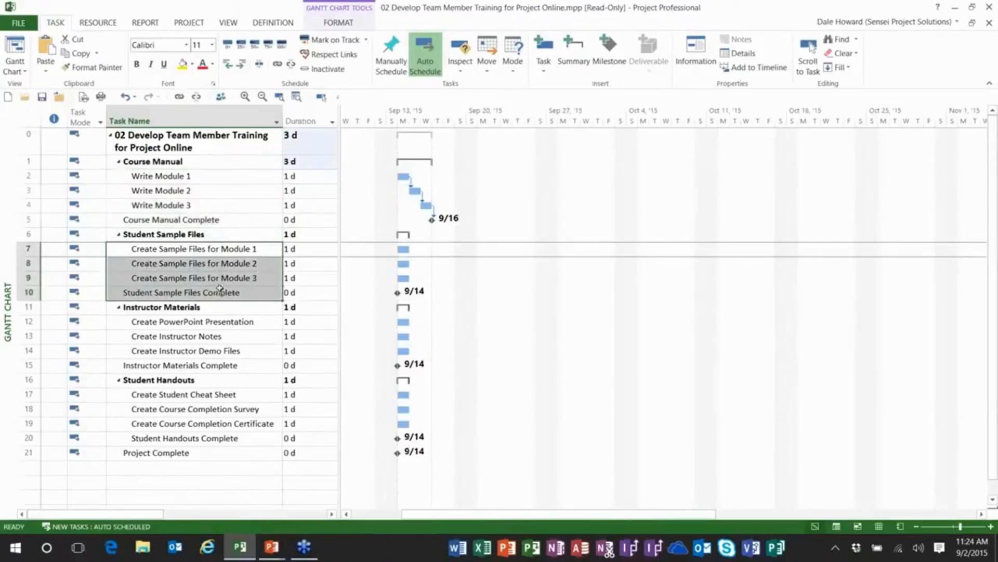
left_click(176, 99)
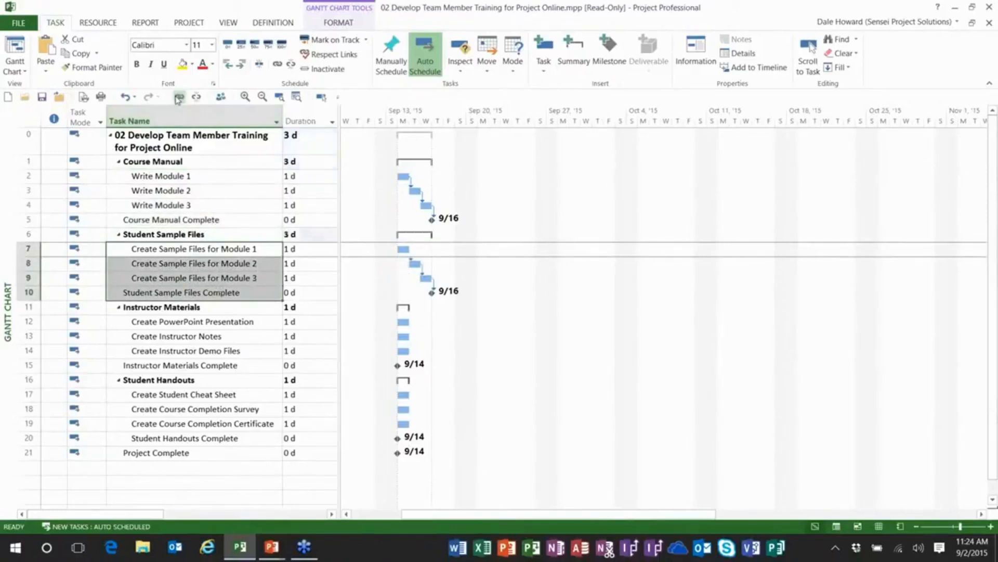
Link the Instructor Materials tasks in sequence, from Create PowerPoint Presentation through Instructor Materials Complete.
left_click(231, 322)
left_click_drag(230, 322, 231, 365)
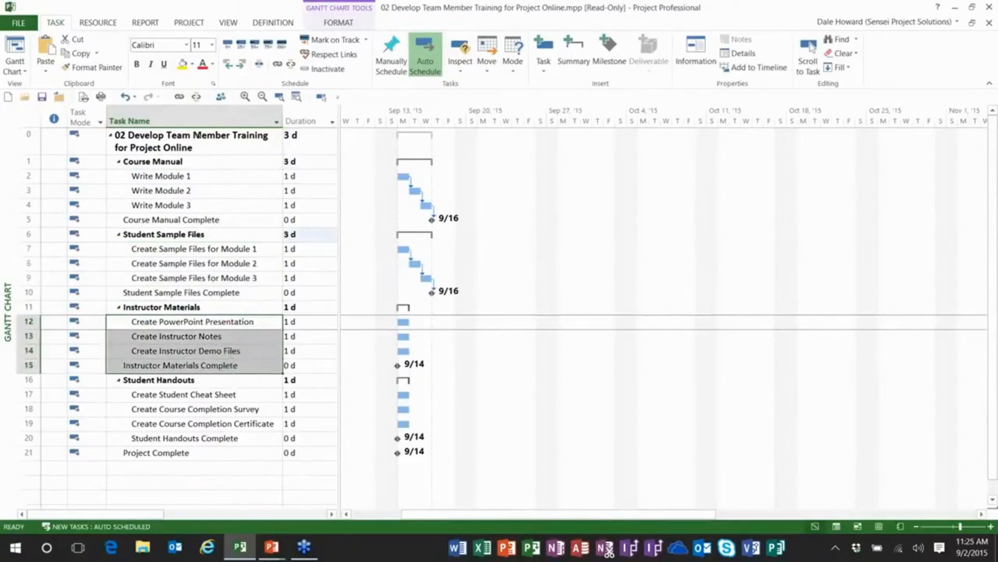
left_click(179, 97)
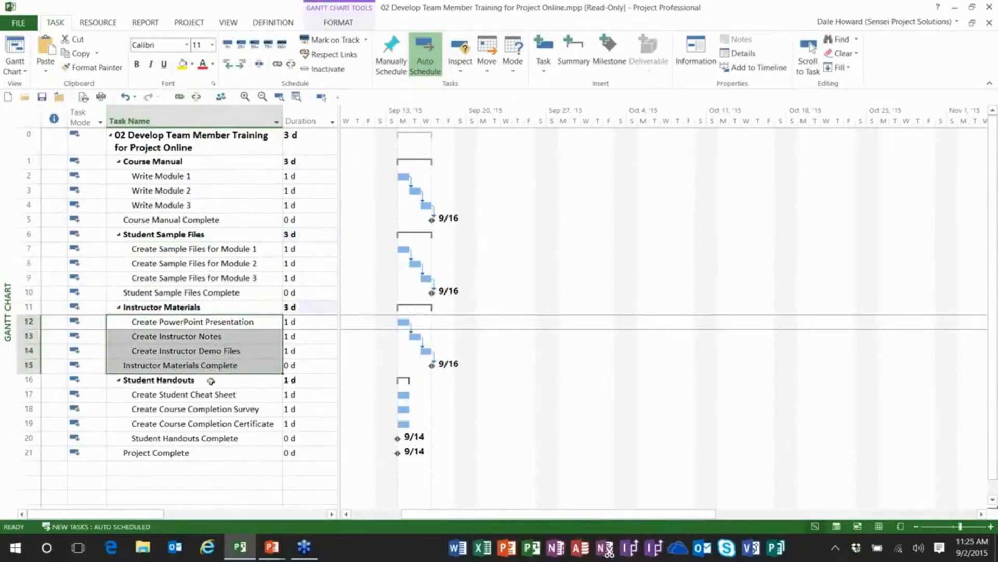
Link the Student Handouts tasks in sequence, from Create Student Cheat Sheet through Student Handouts Complete and on to Project Complete.
left_click(217, 400)
left_click_drag(216, 403, 216, 450)
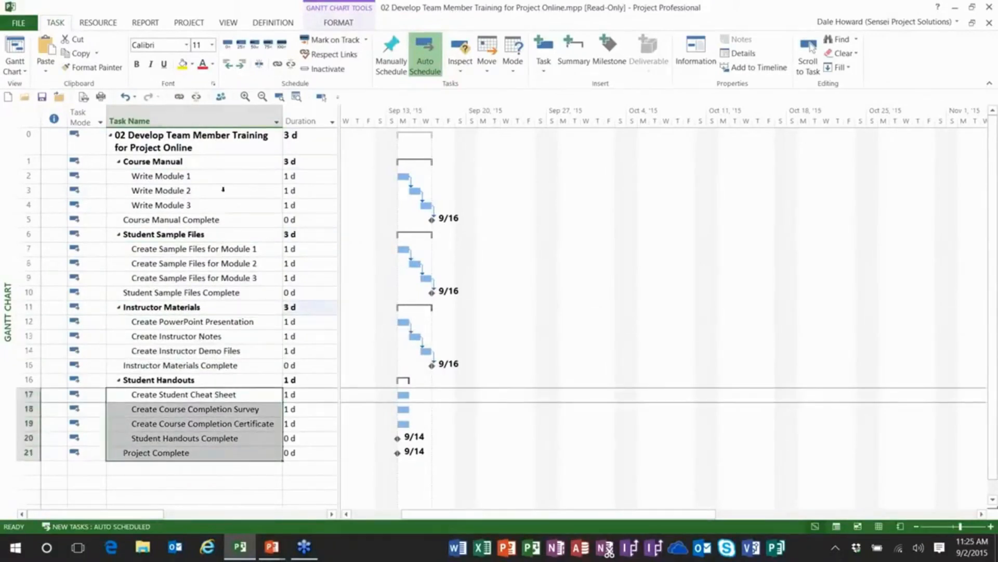
left_click(179, 97)
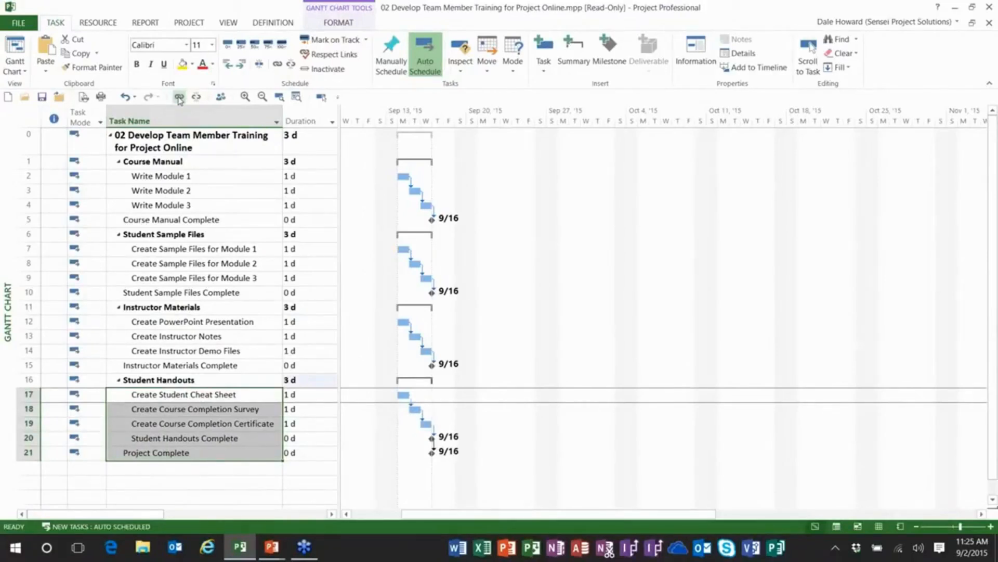
Make Create PowerPoint Presentation dependent on both the Course Manual Complete and Student Sample Files Complete milestones.
left_click(201, 217)
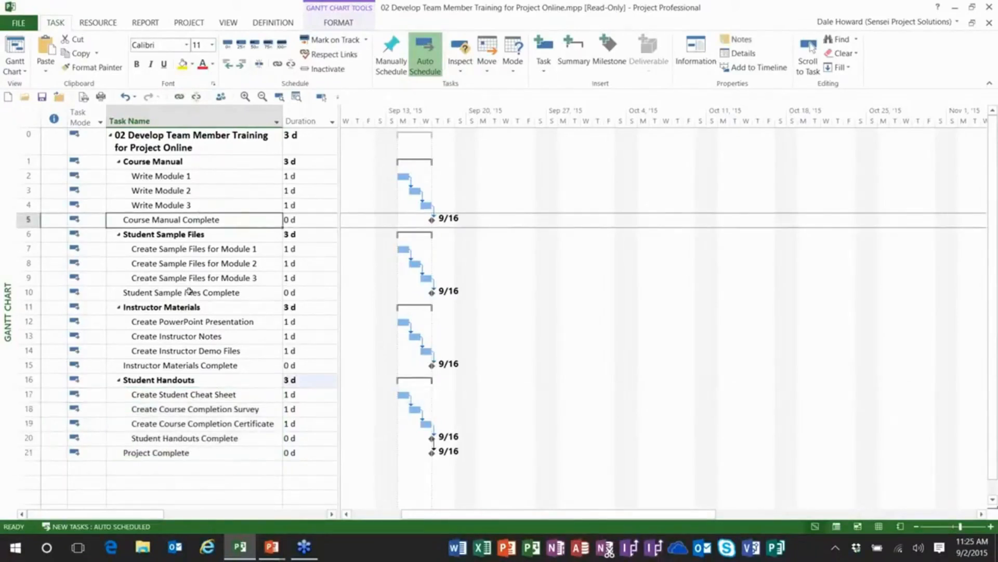
left_click(187, 321, "ctrl")
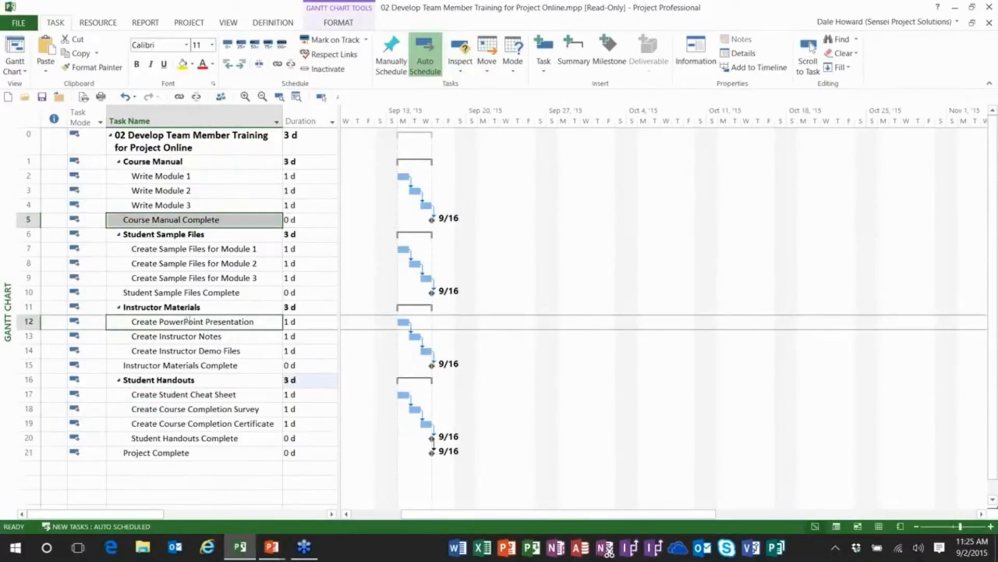
left_click(179, 98)
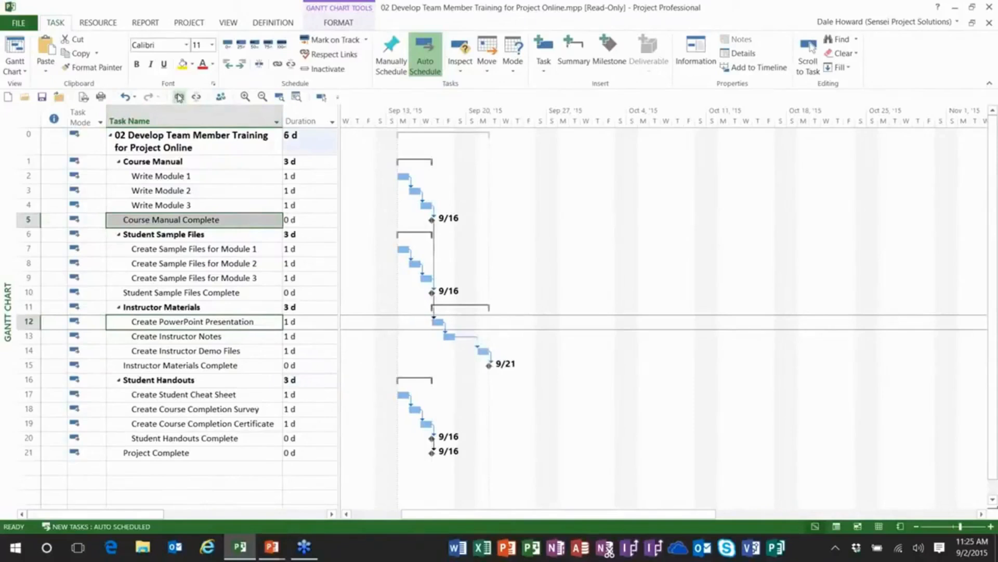
left_click(245, 290)
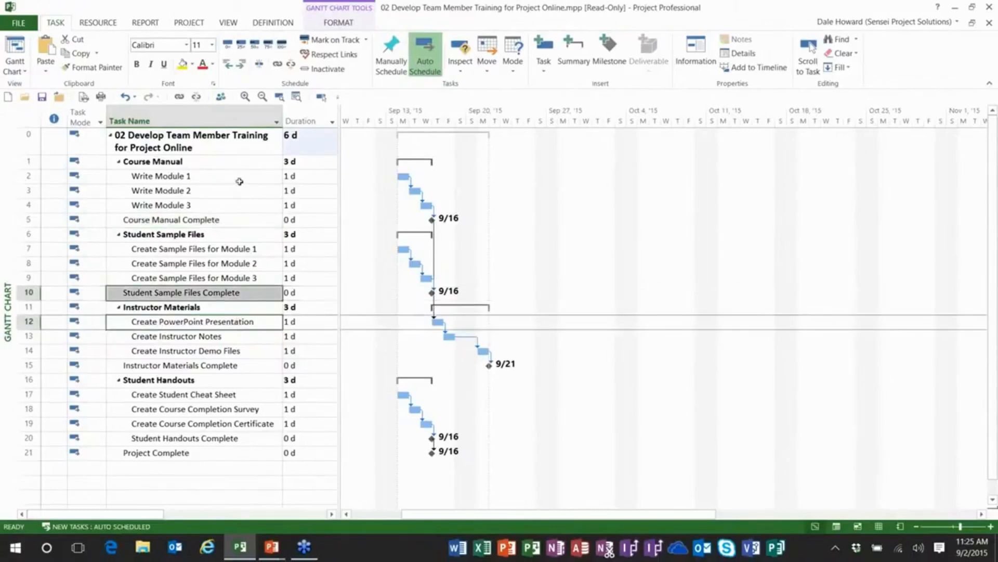
left_click(179, 97)
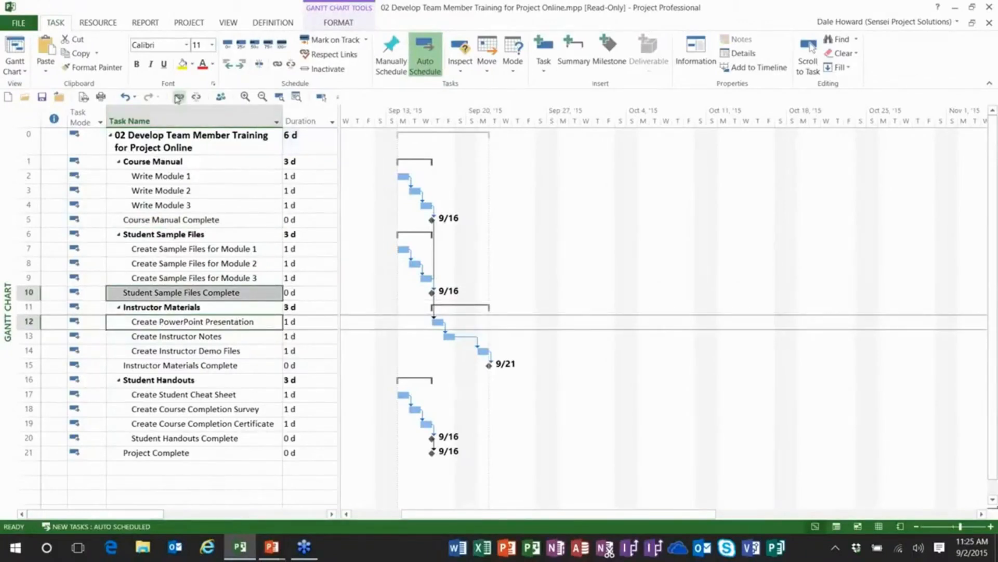
Link the Instructor Materials Complete milestone to the Create Student Cheat Sheet task.
left_click(194, 162)
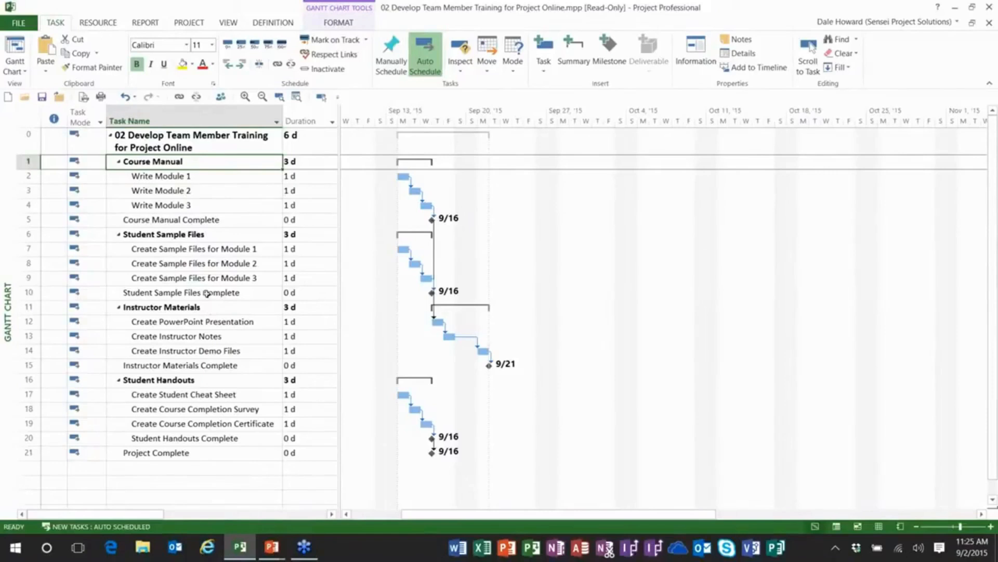
left_click(203, 364)
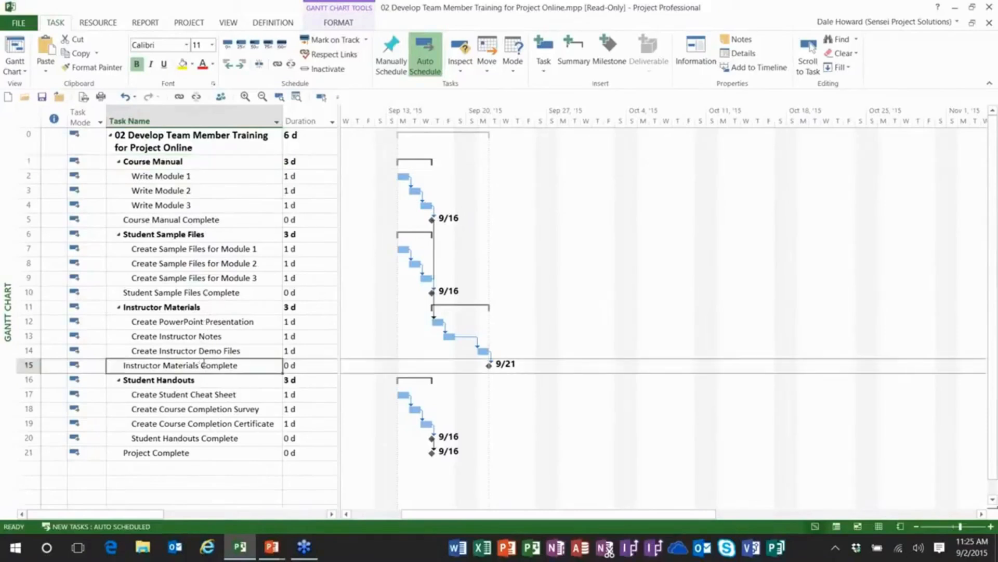
left_click(191, 395, "ctrl")
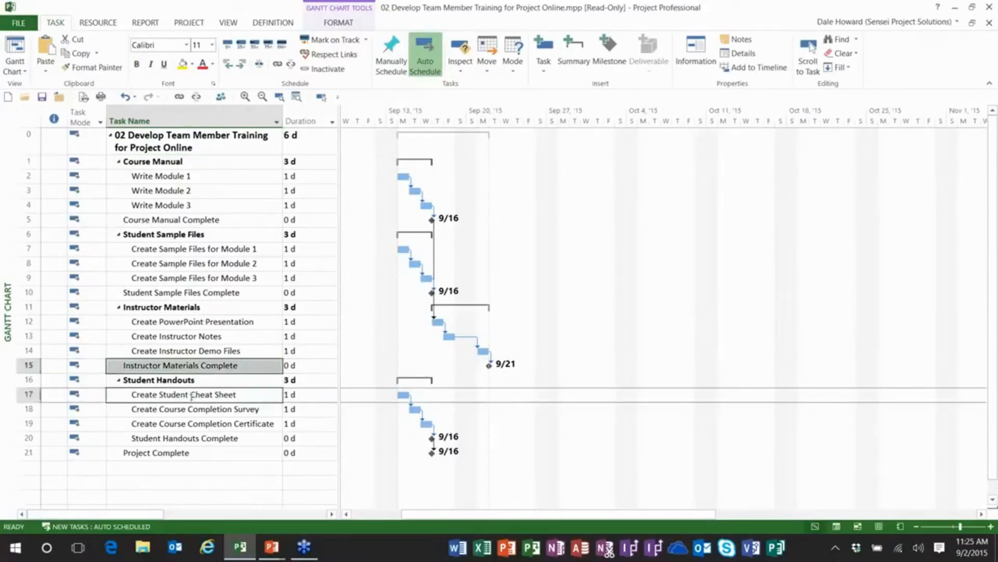
left_click(179, 97)
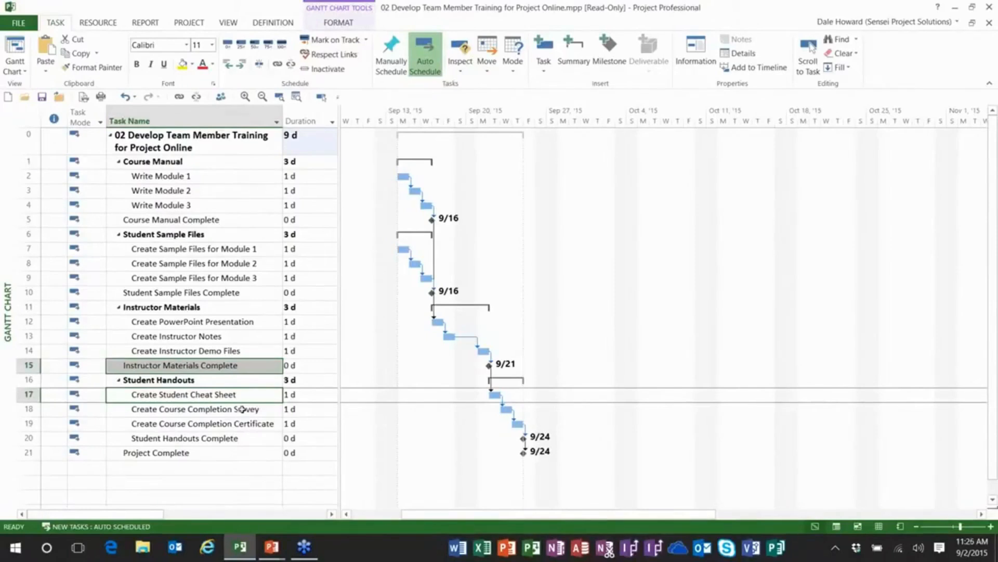
Link Write Module 1 to Create Sample Files for Module 1 with a Start-to-Start (SS) dependency and a lag of 4d.
left_click(202, 176)
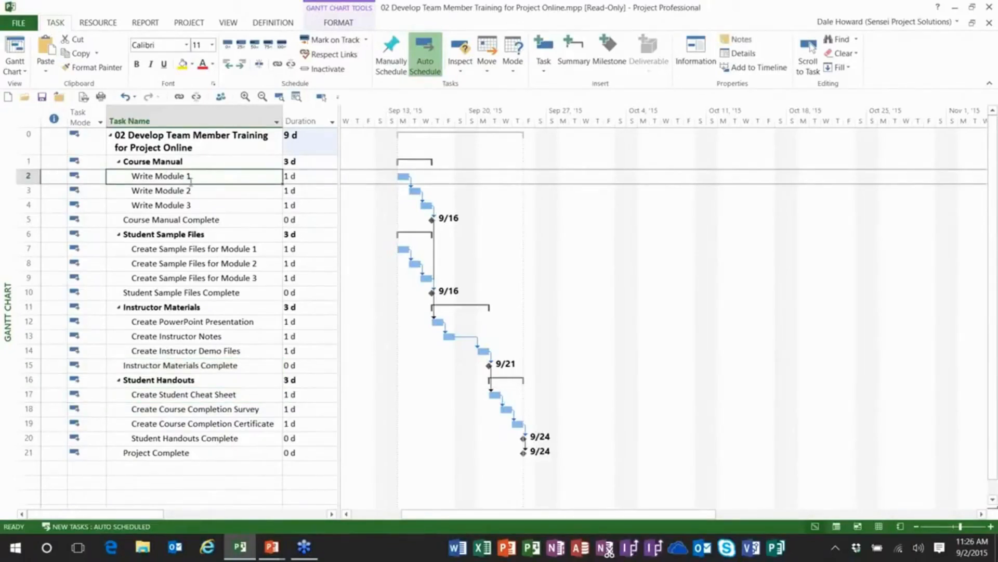
left_click(206, 250, "ctrl")
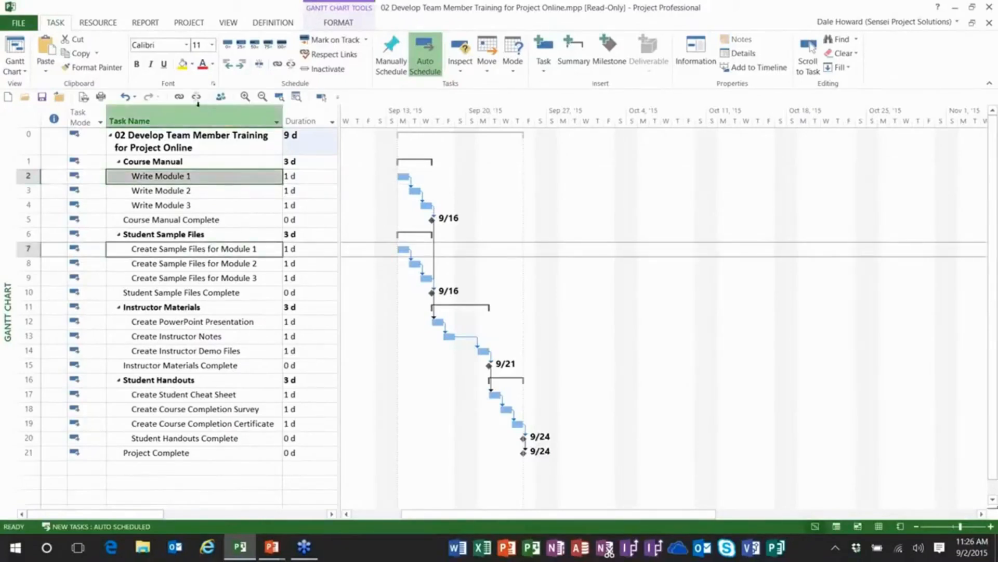
left_click(179, 96)
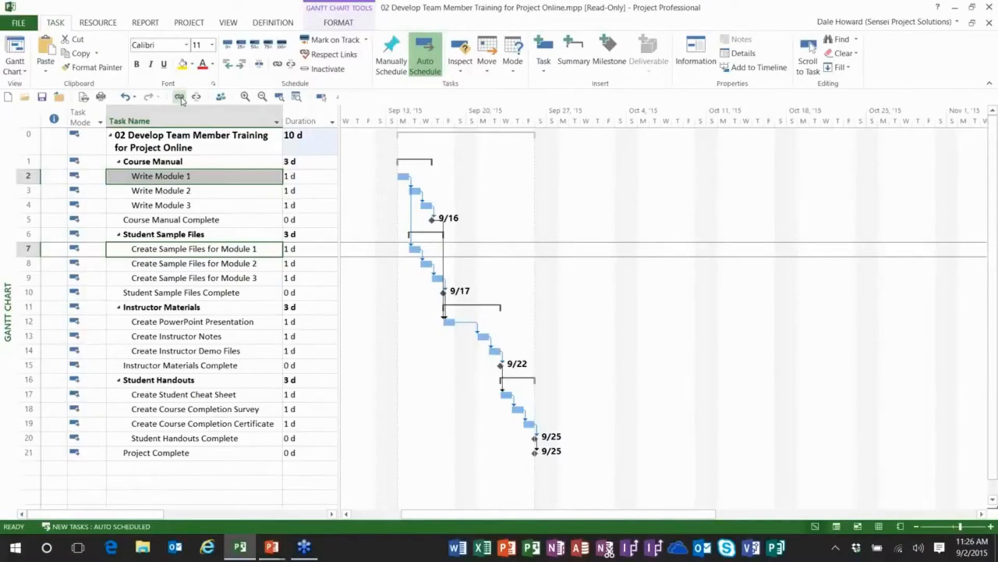
double_click(412, 213)
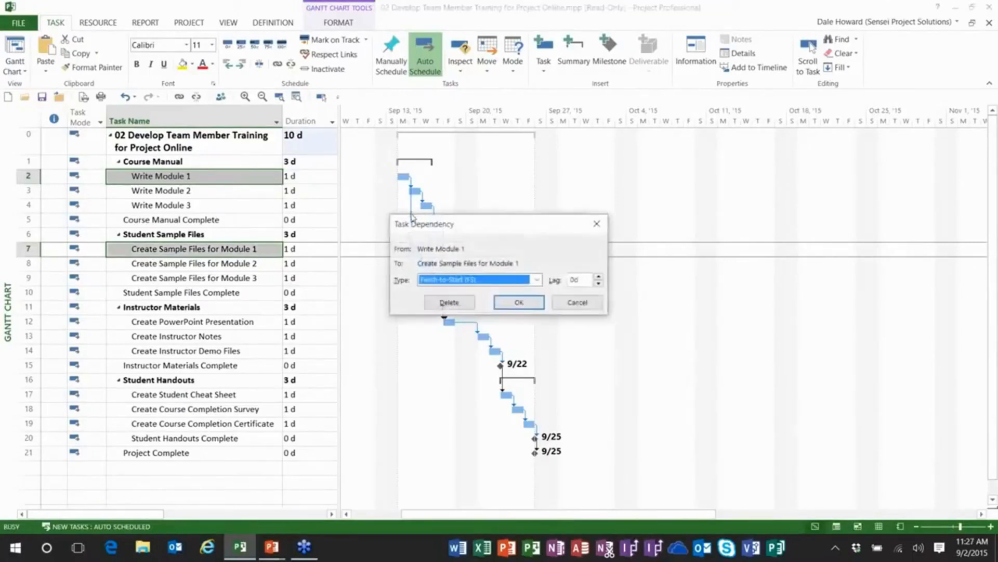
left_click_drag(463, 226, 458, 175)
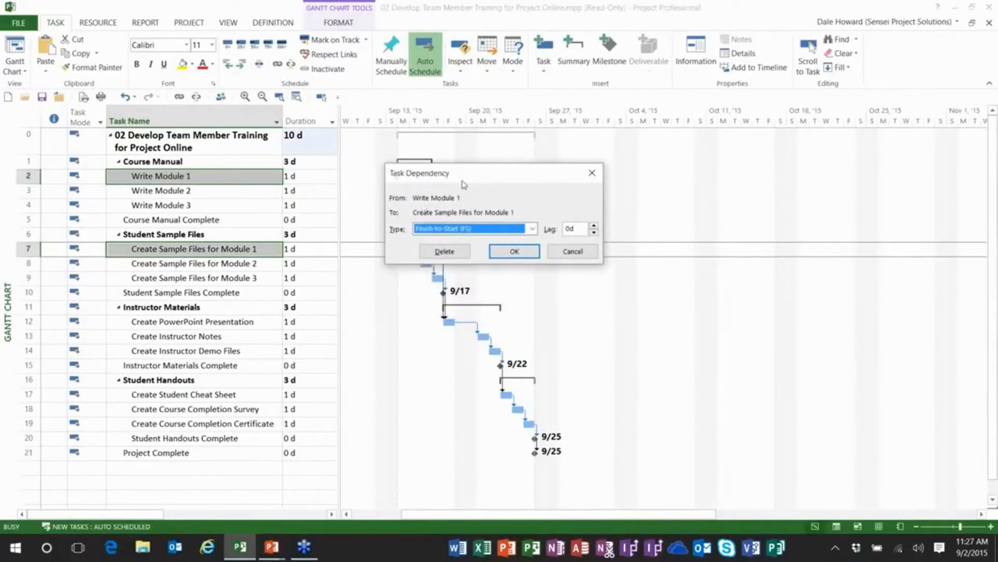
left_click(531, 230)
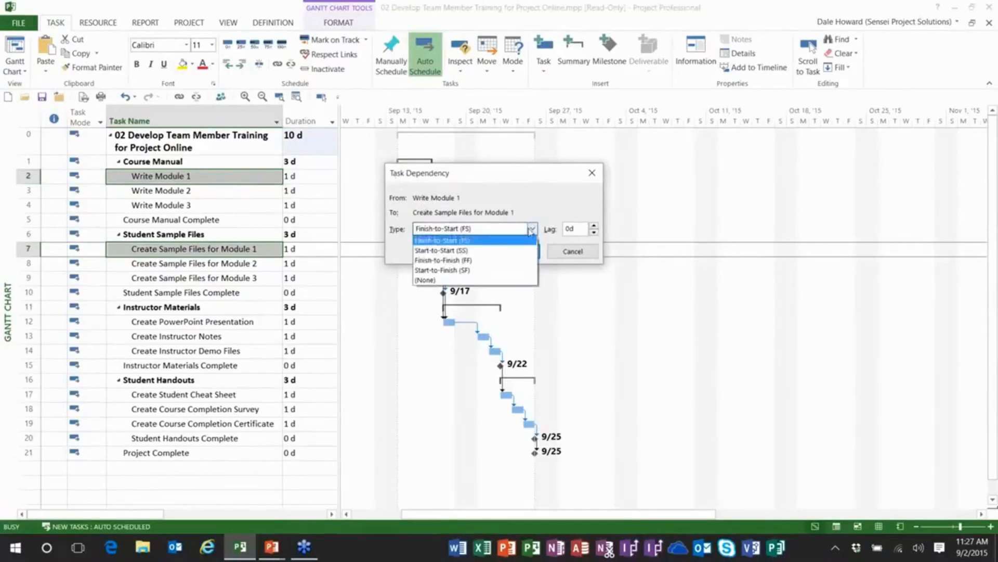
left_click(513, 251)
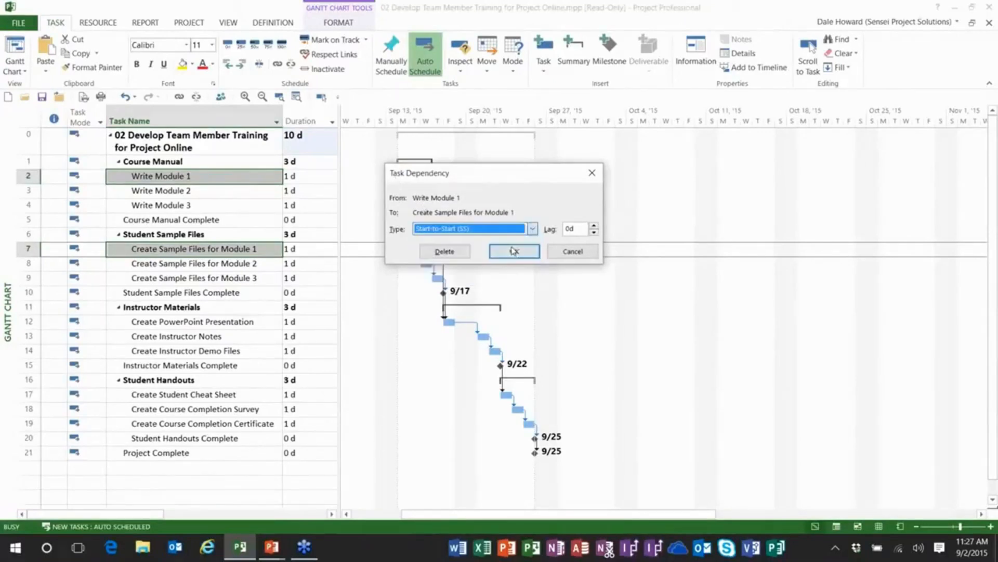
left_click(593, 227)
left_click(593, 226)
left_click(594, 227)
left_click(594, 226)
left_click(518, 251)
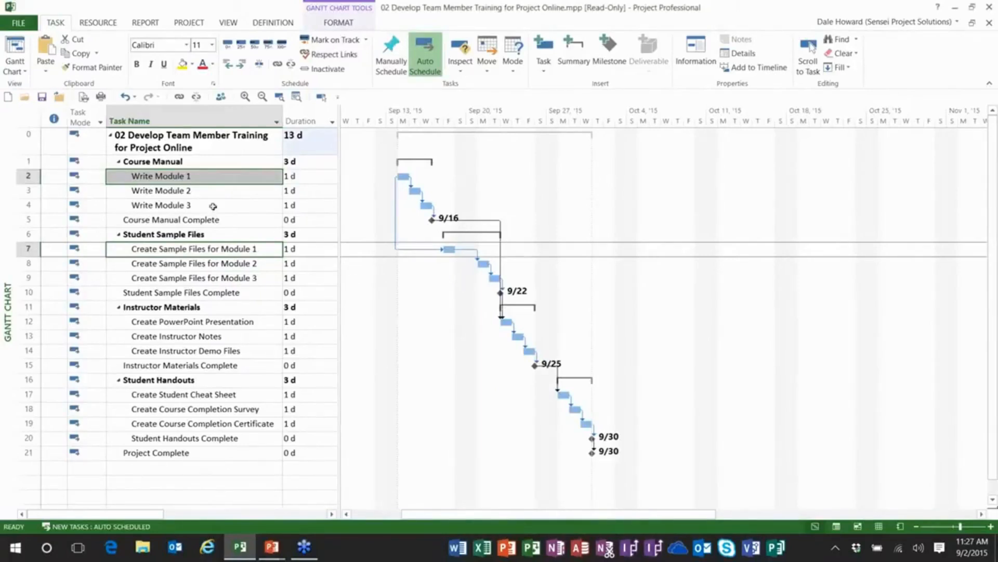
Link Write Module 2 to Create Sample Files for Module 2 with a Start-to-Start (SS) dependency and a lag of 4d.
left_click(197, 194)
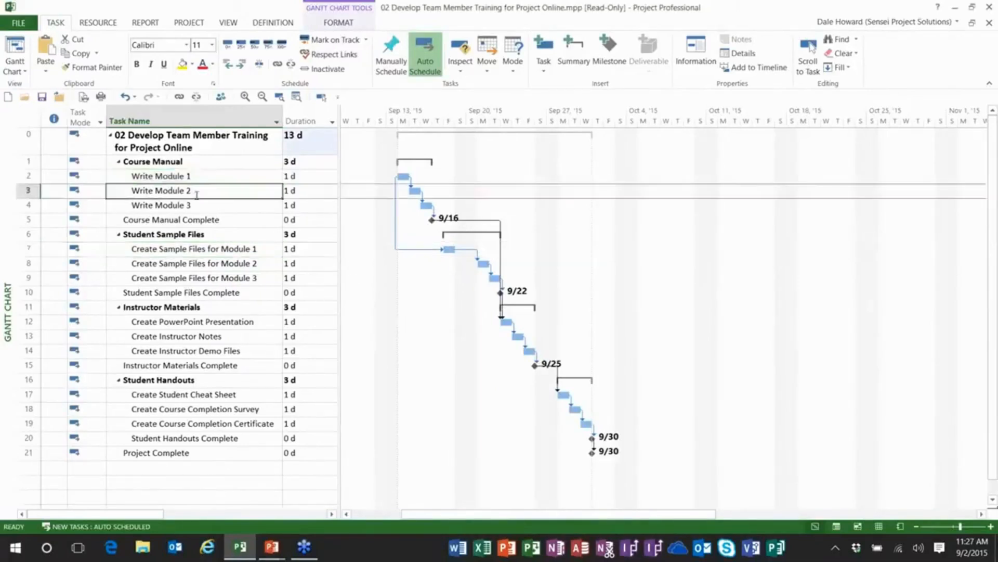
left_click(185, 264, "ctrl")
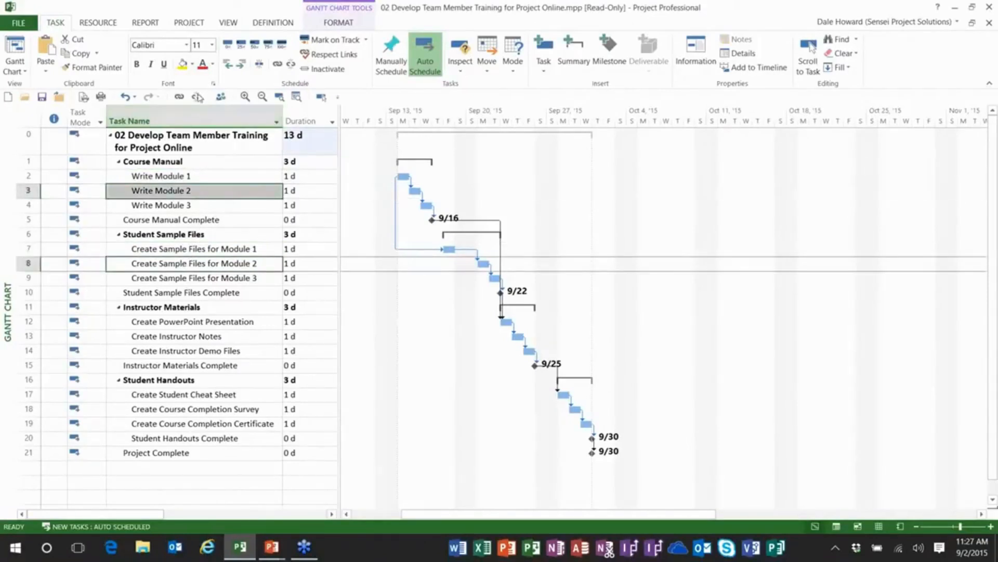
left_click(178, 97)
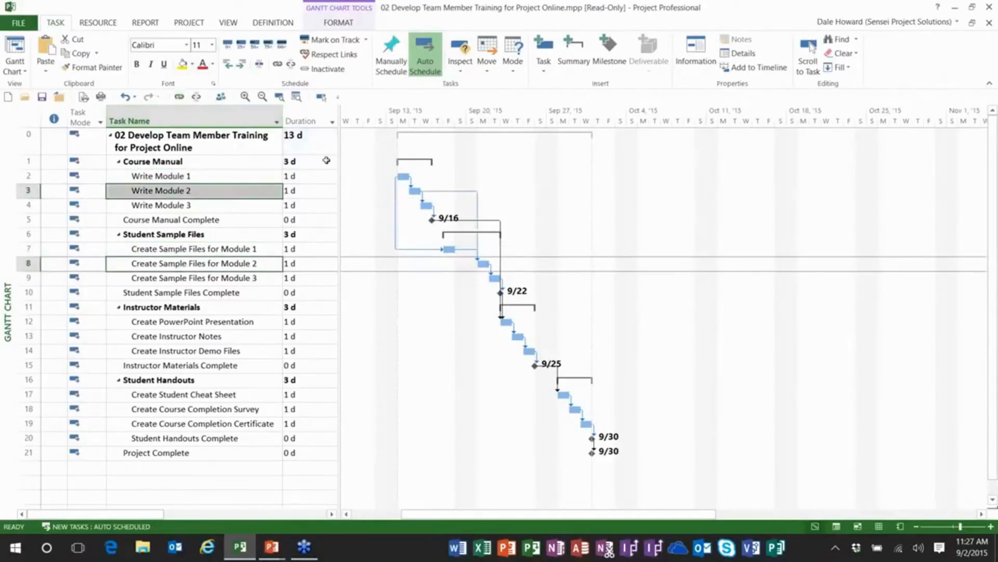
double_click(453, 190)
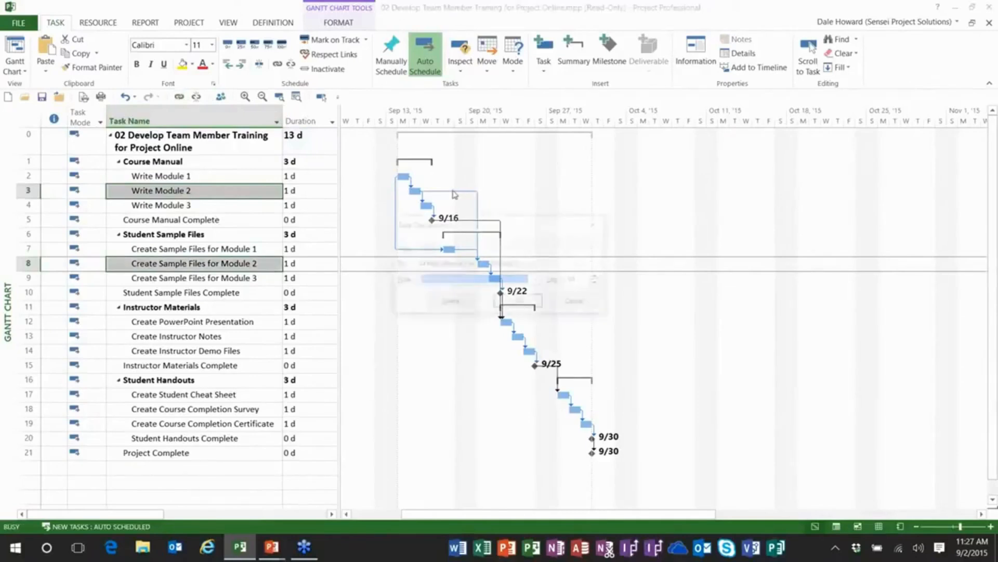
left_click(536, 279)
left_click(520, 312)
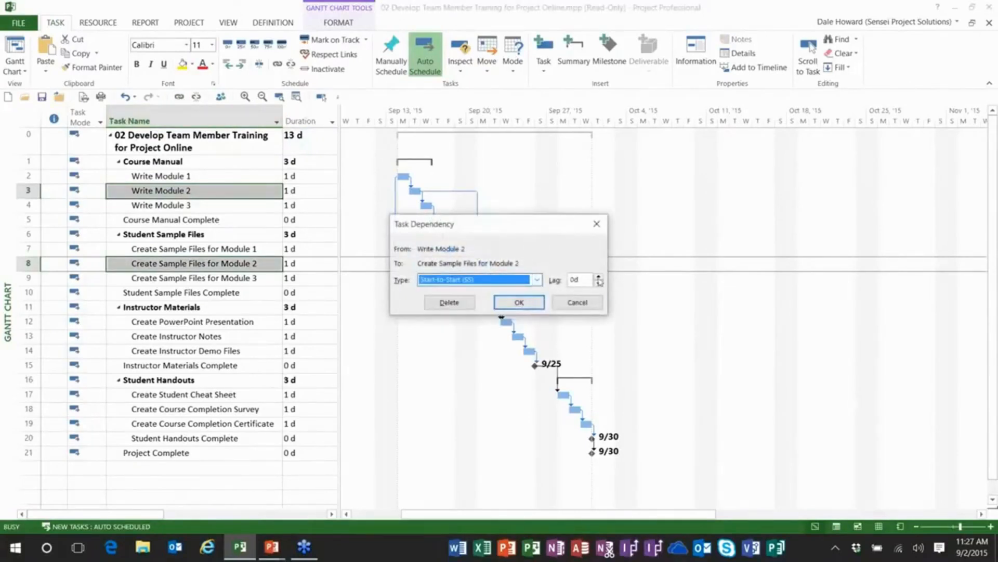
left_click(599, 277)
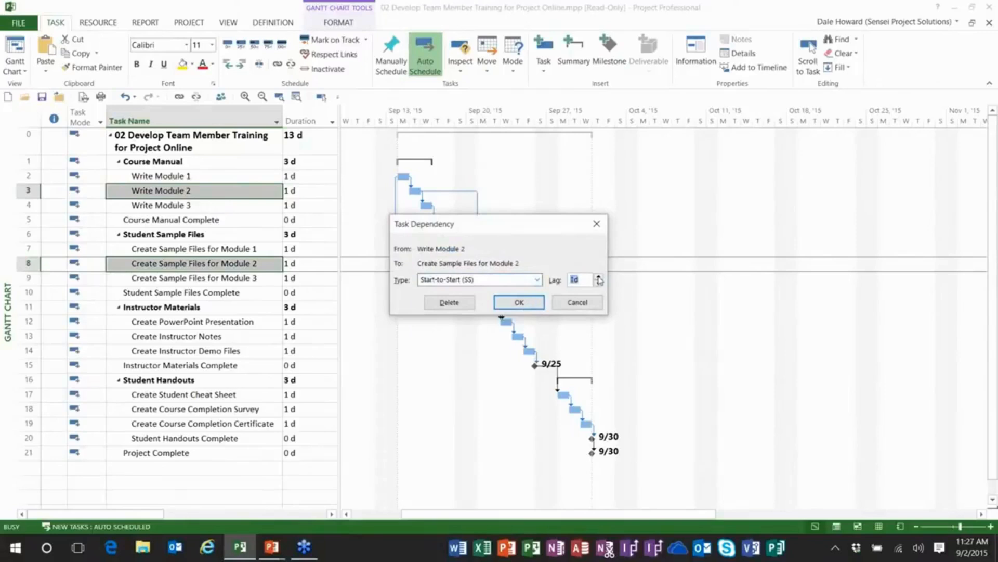
left_click(527, 304)
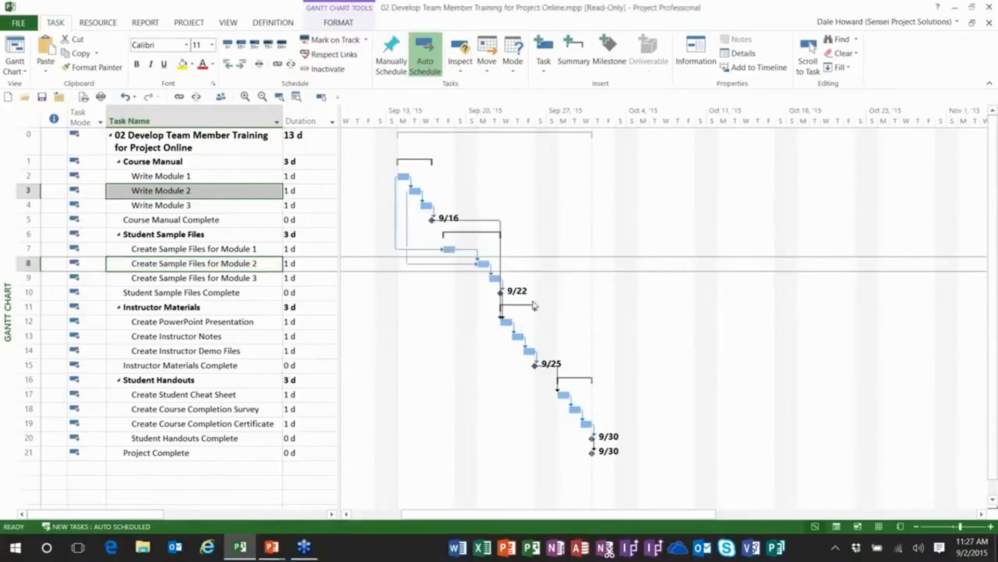
Link Write Module 3 to Create Sample Files for Module 3 with a Start-to-Start (SS) dependency and a lag of 4d.
left_click(204, 205)
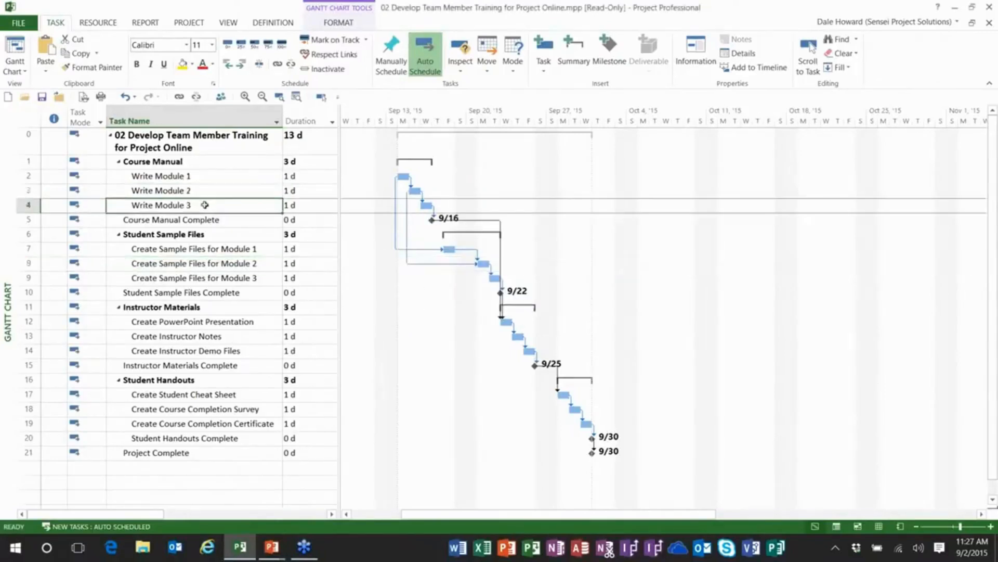
left_click(211, 280, "ctrl")
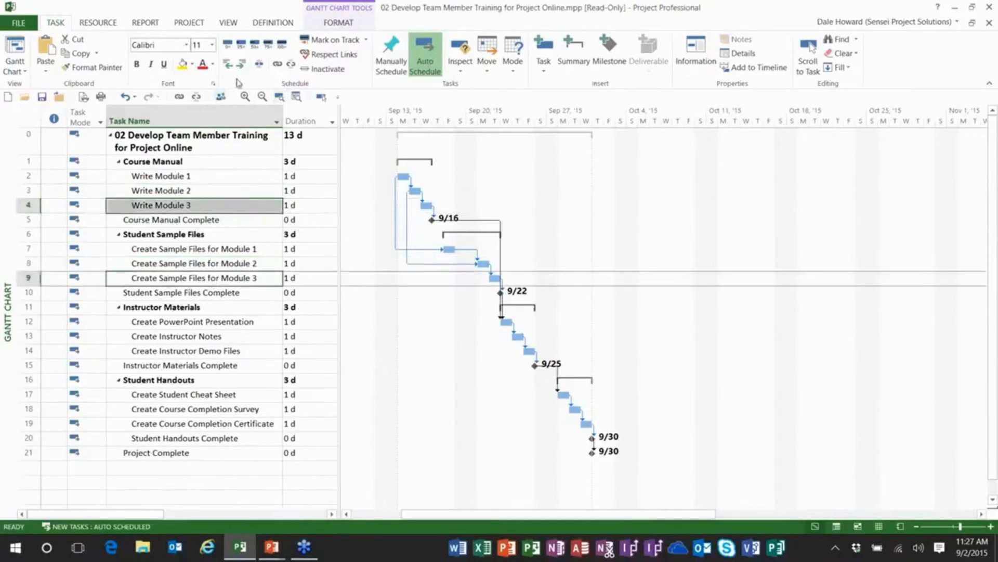
left_click(179, 97)
double_click(482, 210)
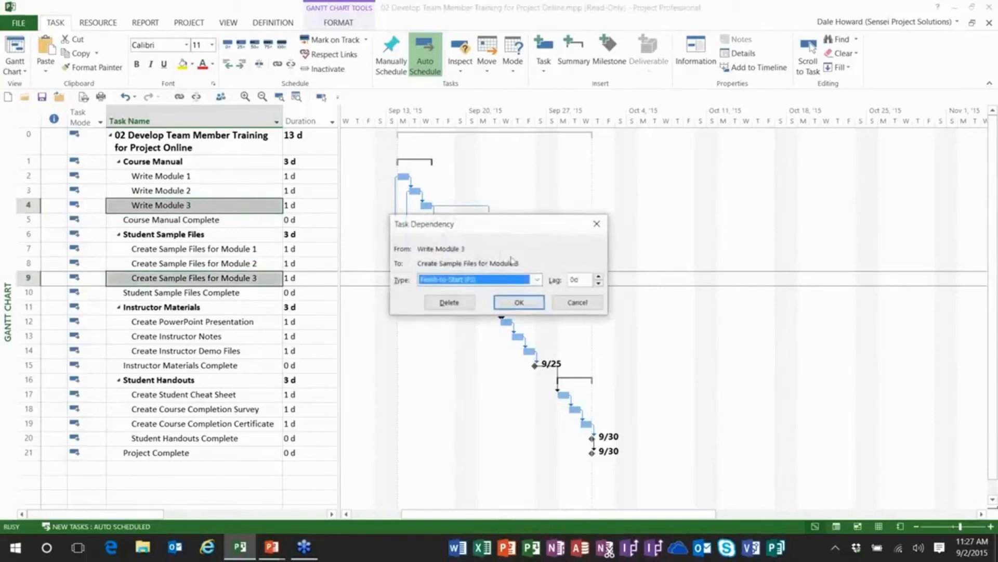
left_click(539, 279)
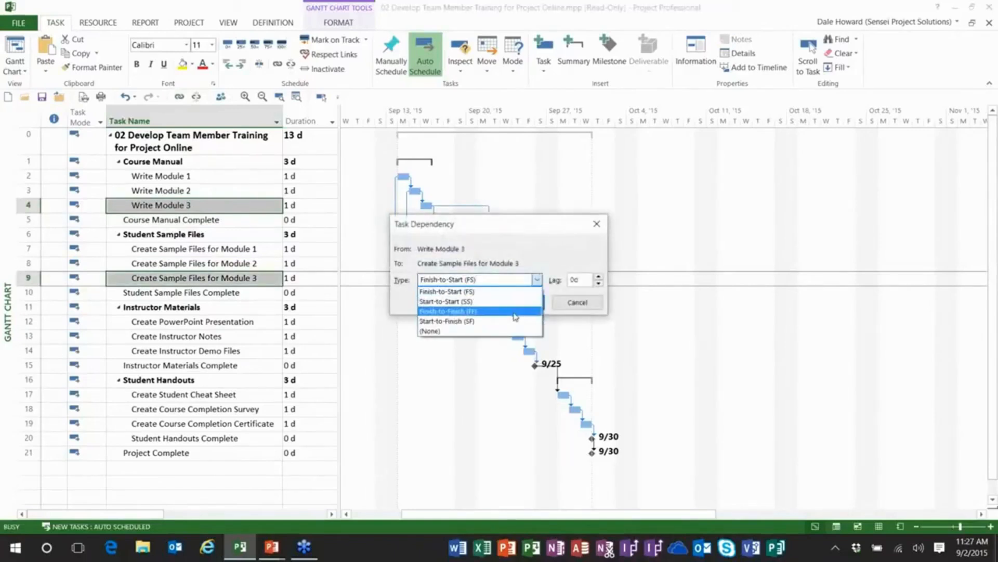
left_click(514, 314)
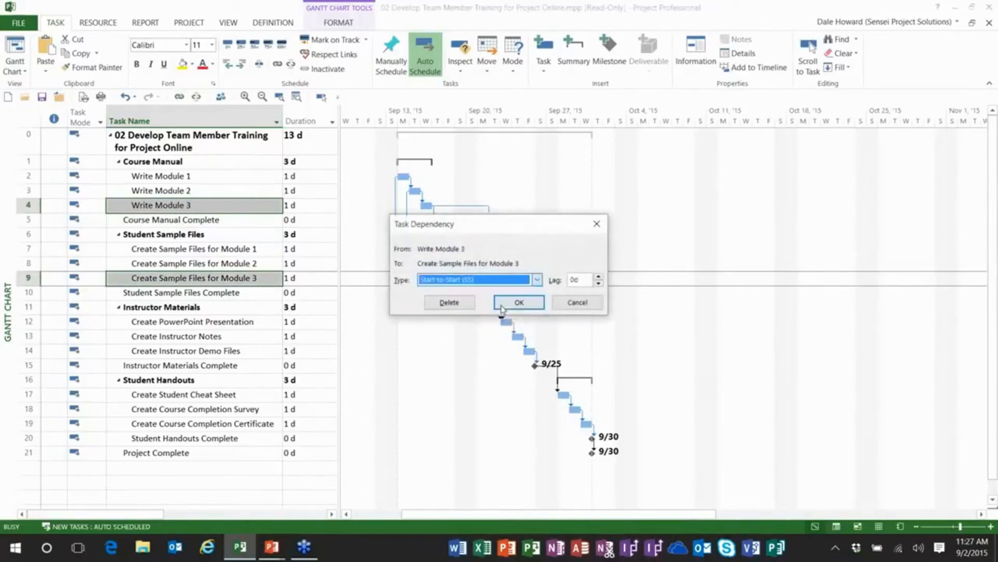
left_click(599, 277)
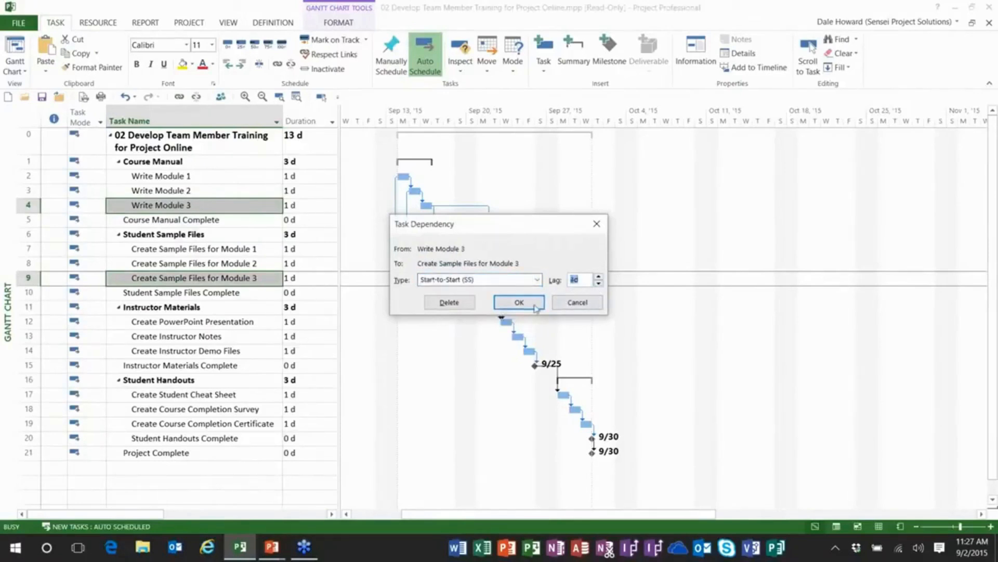
left_click(517, 304)
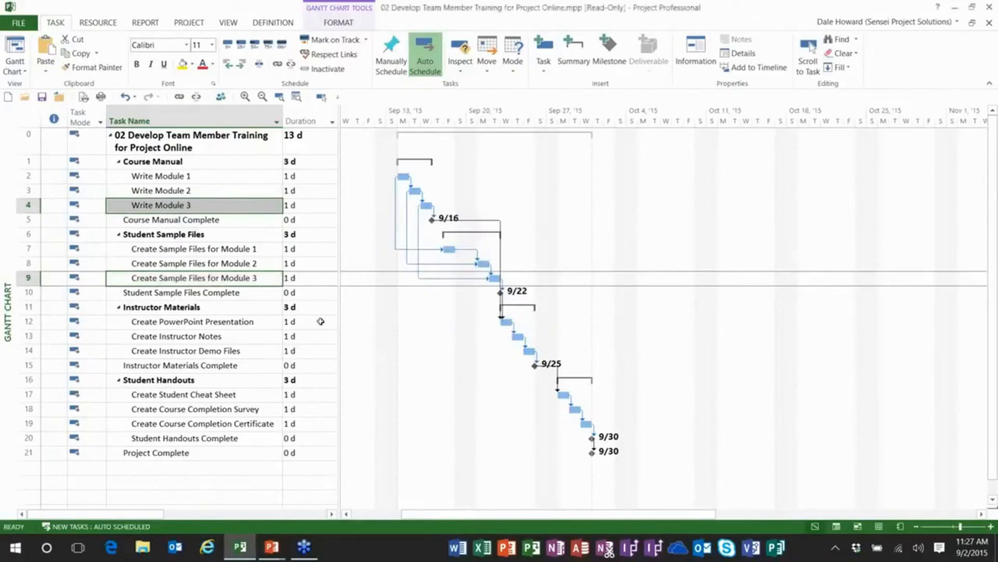
Reveal the Predecessors column to examine the dependency entries of the three Create Sample Files tasks, and restore the wide Gantt chart view.
left_click_drag(339, 293, 644, 304)
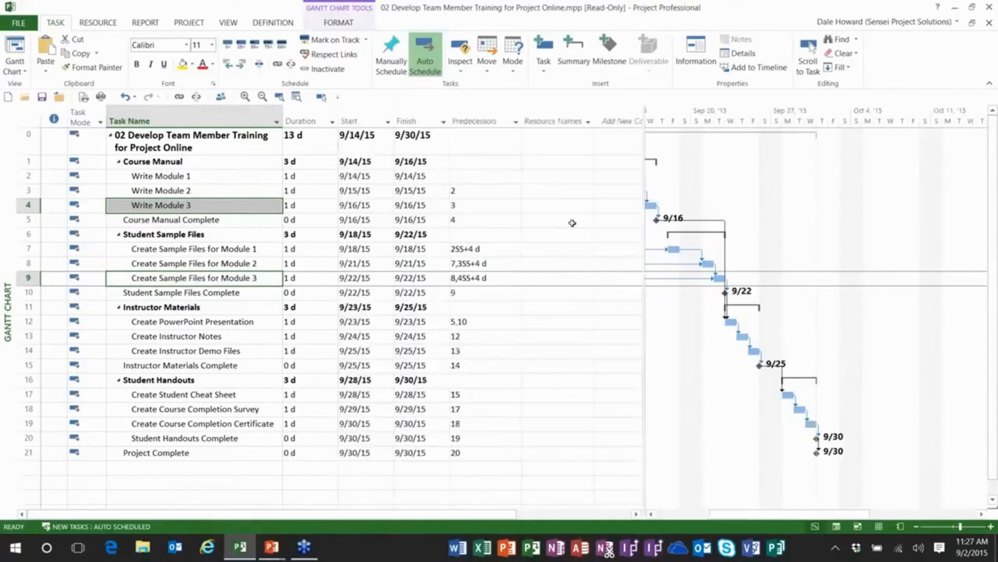
left_click(487, 249)
left_click(483, 264)
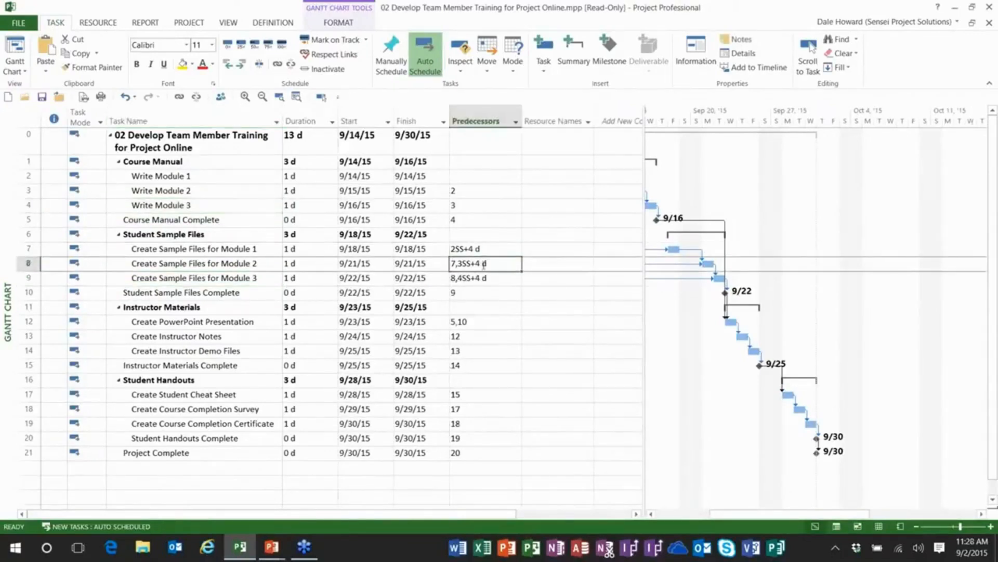
left_click(475, 278)
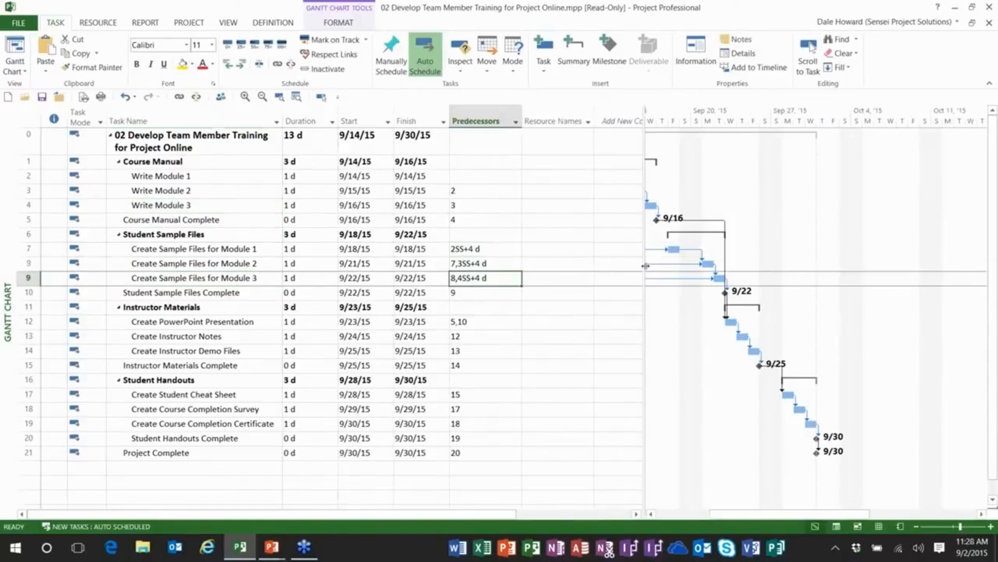
left_click_drag(646, 266, 338, 250)
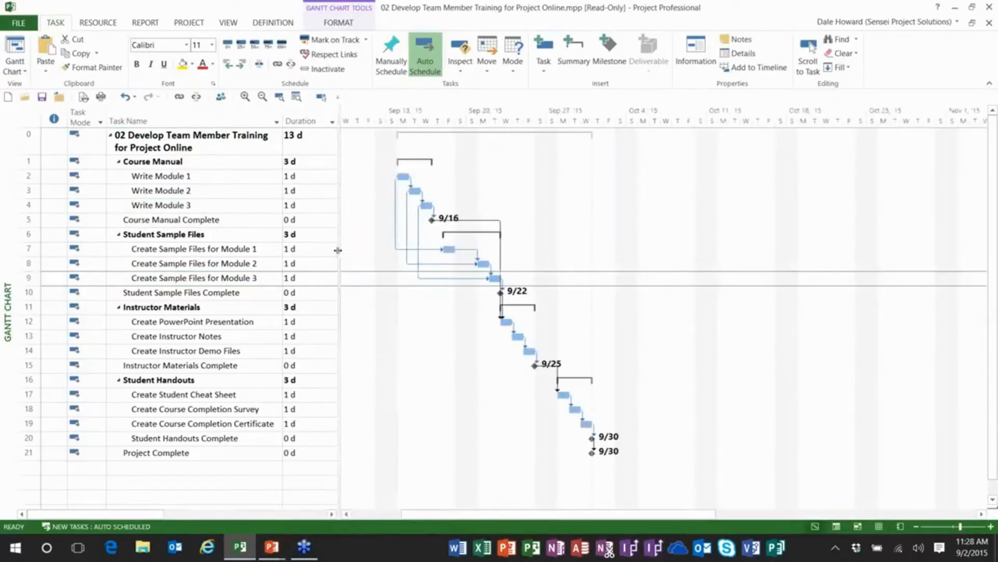